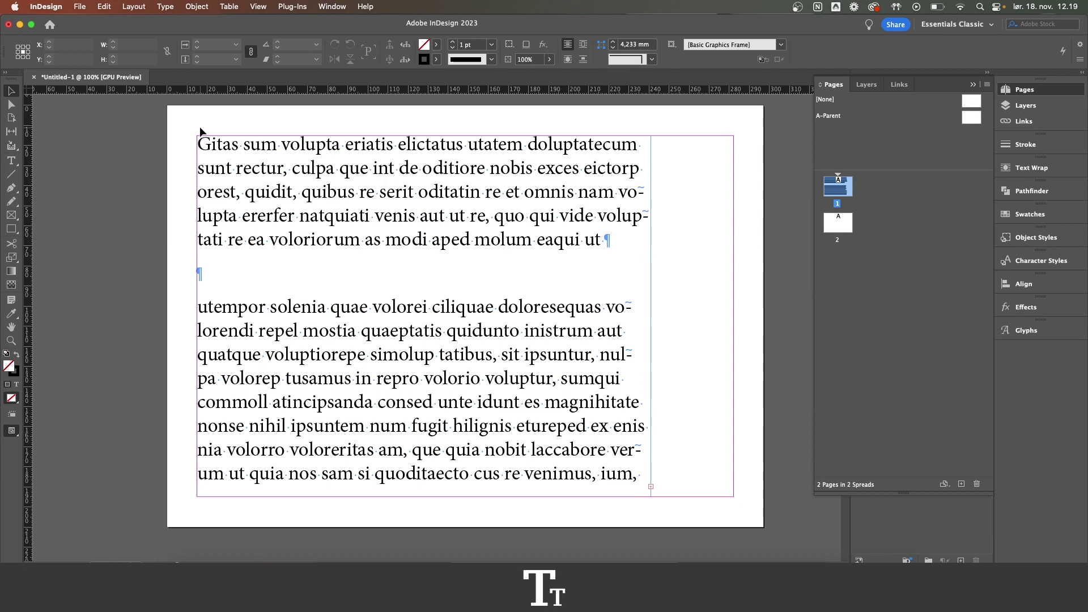
# Select the text frame, start editing its text, and zoom in on the first paragraph.
pyautogui.moveTo(192, 129); pyautogui.dragTo(653, 513)
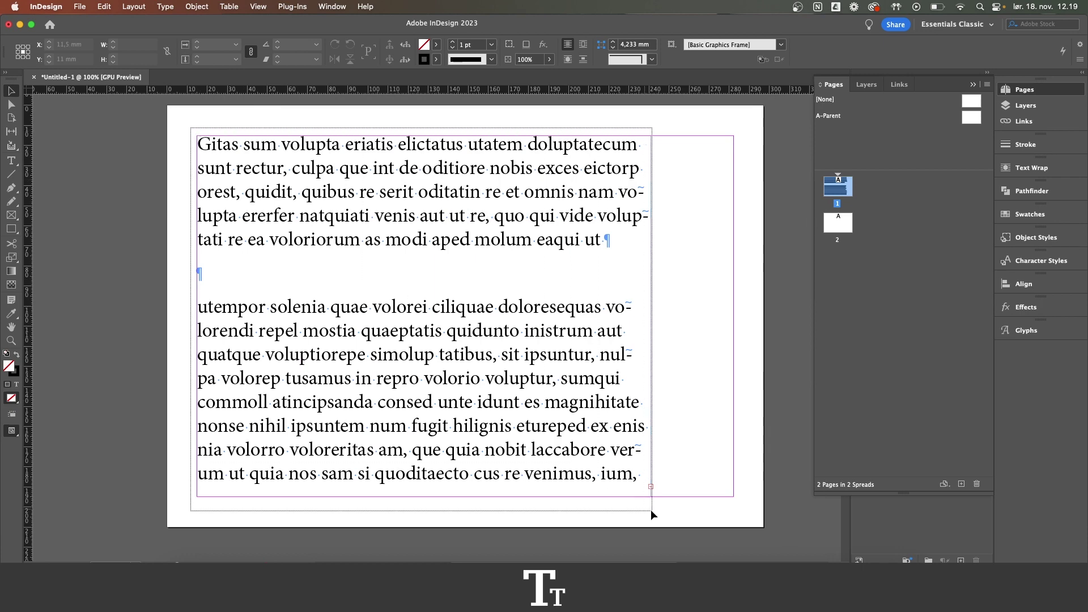
pyautogui.doubleClick(267, 200)
pyautogui.tripleClick(472, 221)
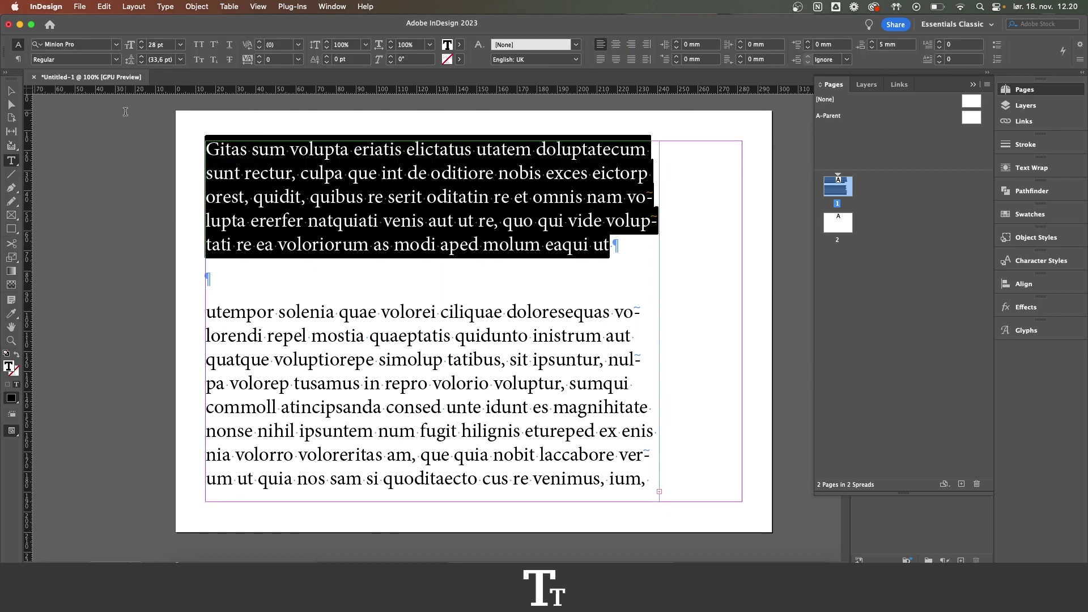
pyautogui.tripleClick(425, 408)
pyautogui.click(586, 430)
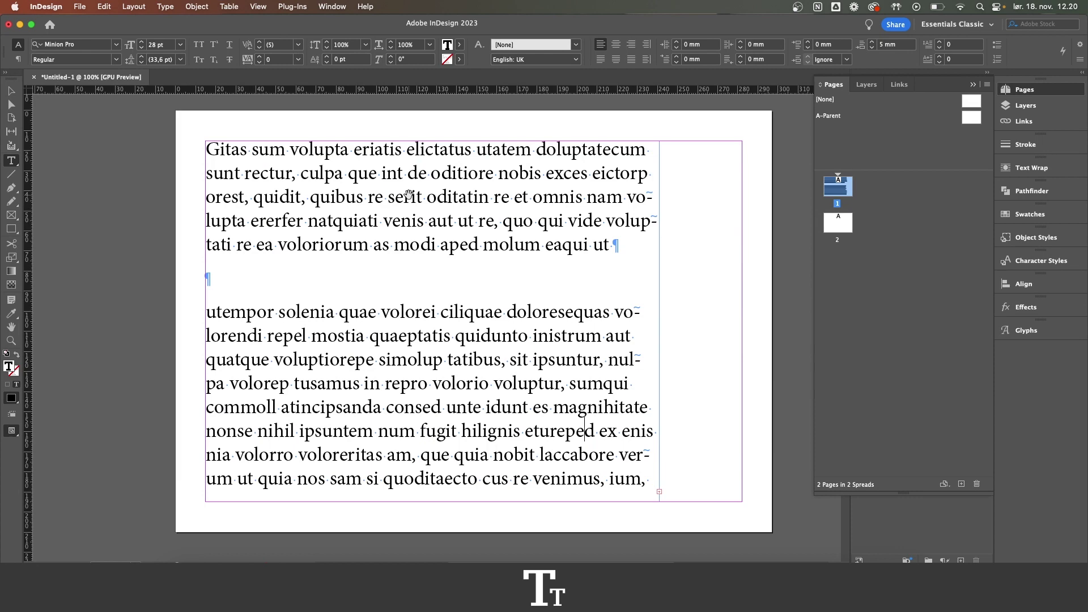
pyautogui.press('super+equal')
# Try a paragraph return before 'vo-' after 'nam', then remove it.
pyautogui.click(694, 196)
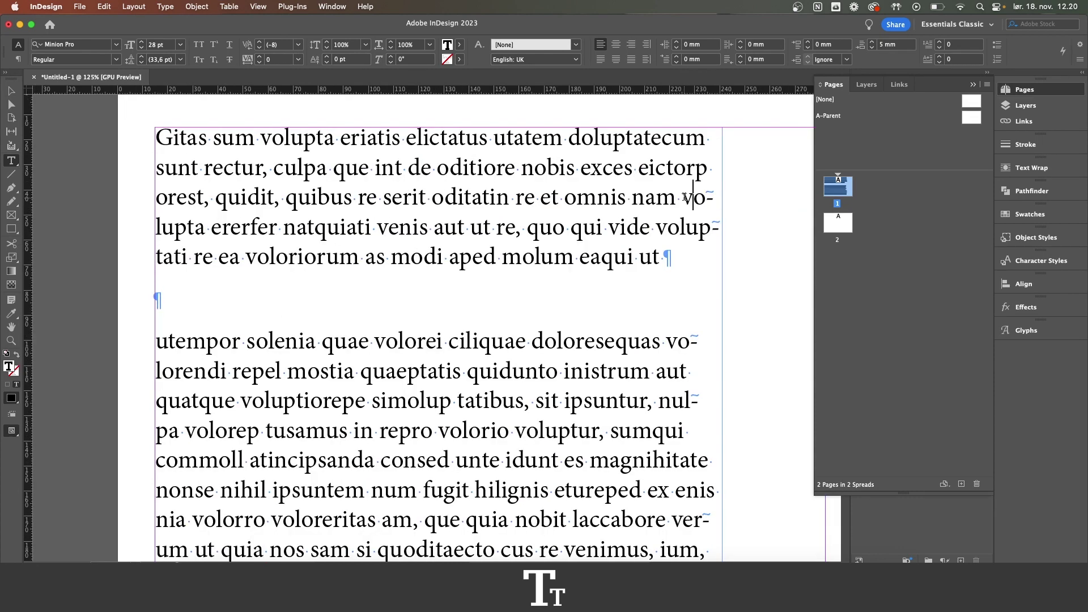
pyautogui.moveTo(682, 197); pyautogui.dragTo(715, 197)
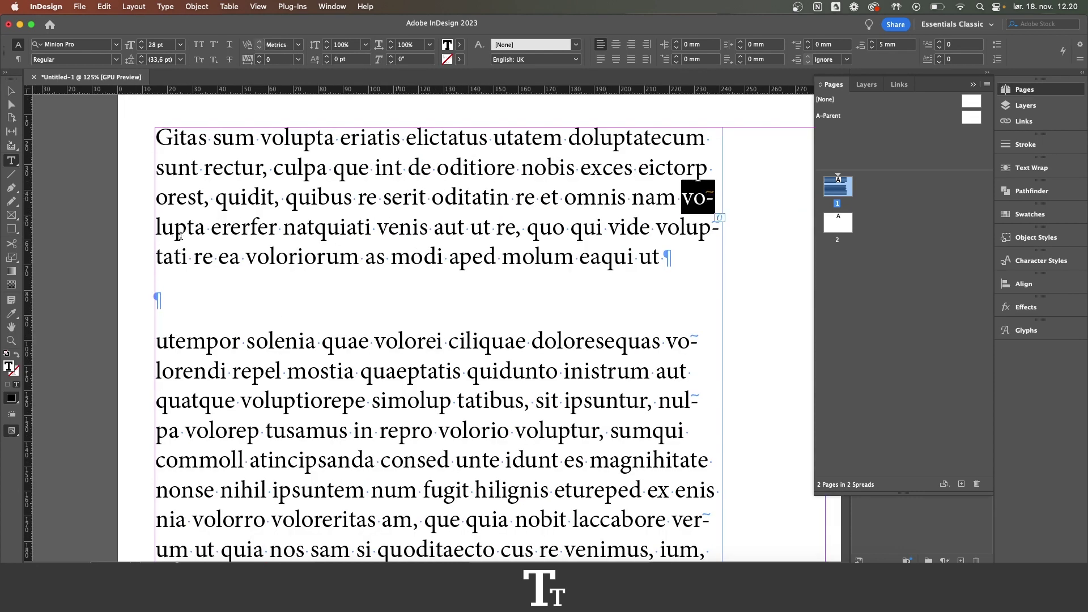
pyautogui.moveTo(156, 227); pyautogui.dragTo(196, 227)
pyautogui.click(200, 249)
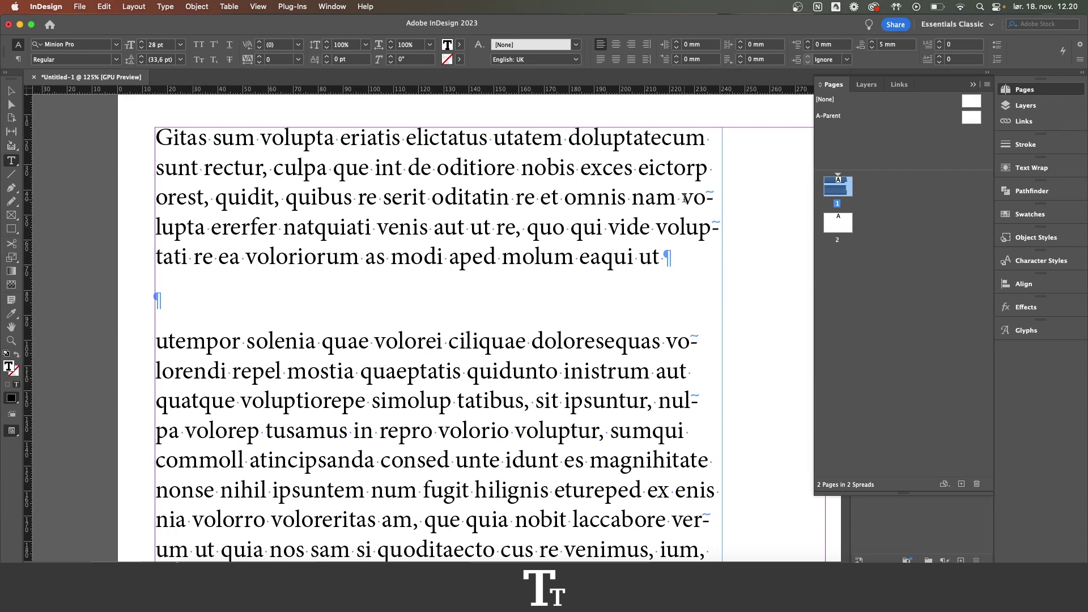
pyautogui.press('Return')
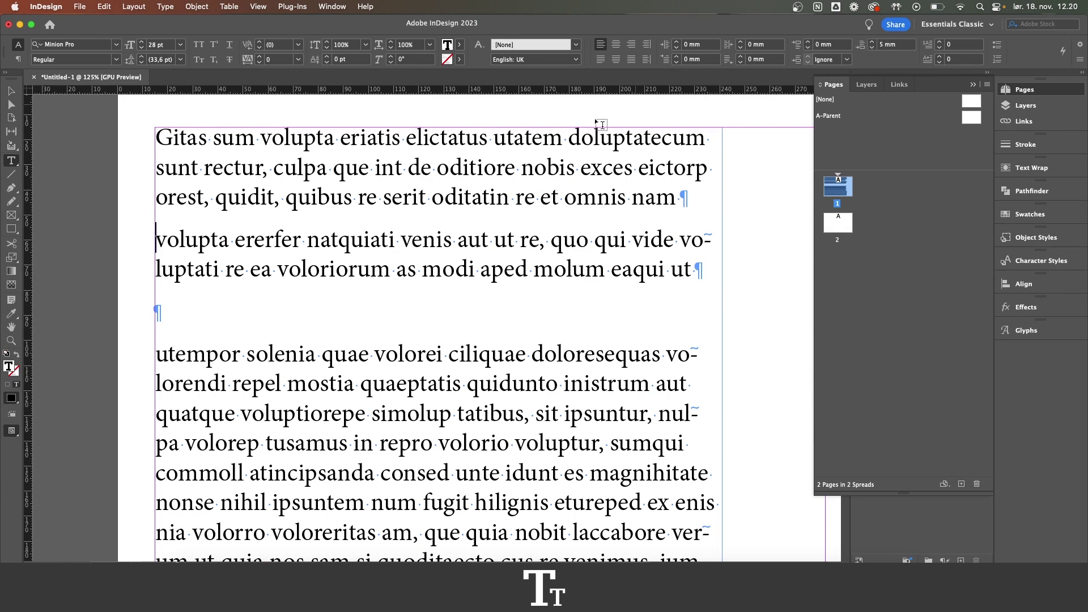
pyautogui.press('BackSpace')
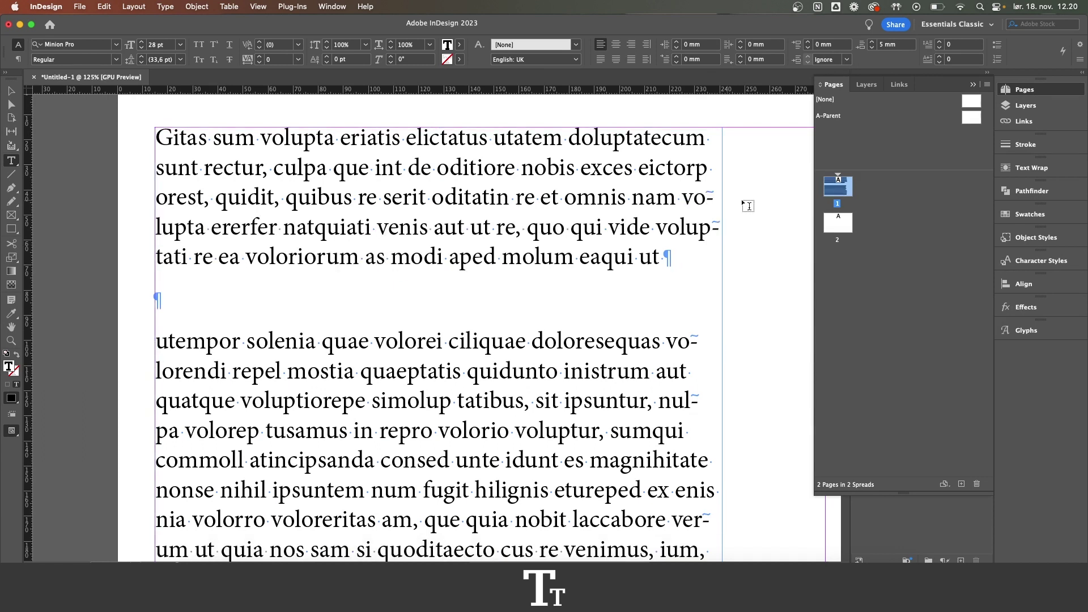
# Place the cursor before 'vo-', split the paragraph at 'volupta', then delete that break.
pyautogui.hotkey('shift', 'Right')
pyautogui.hotkey('shift', 'Right')
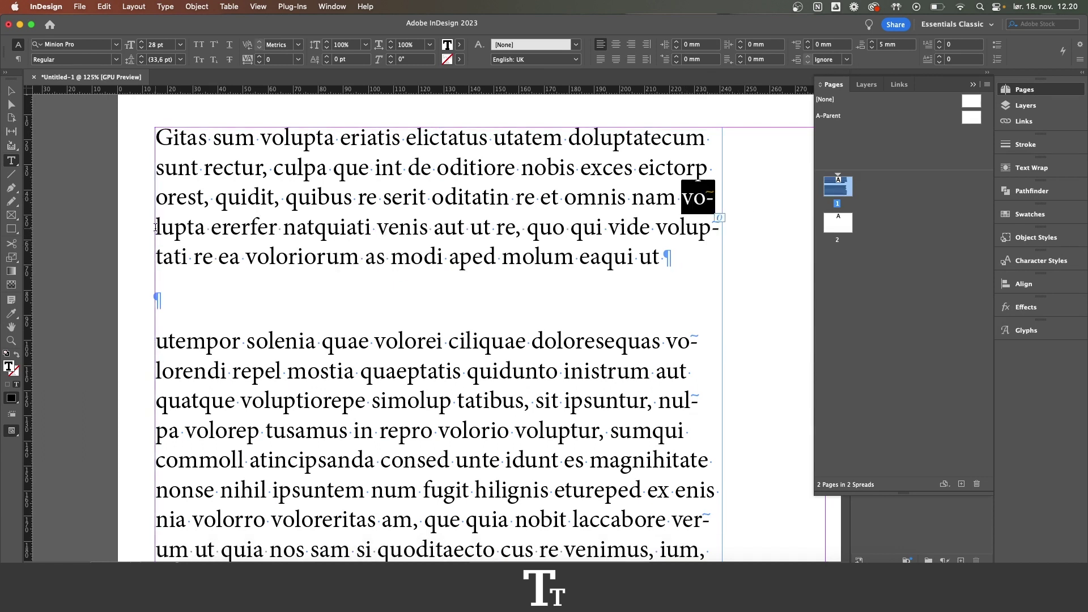
pyautogui.press('Right')
pyautogui.hotkey('shift', 'Right')
pyautogui.hotkey('shift', 'Right')
pyautogui.hotkey('shift', 'Right')
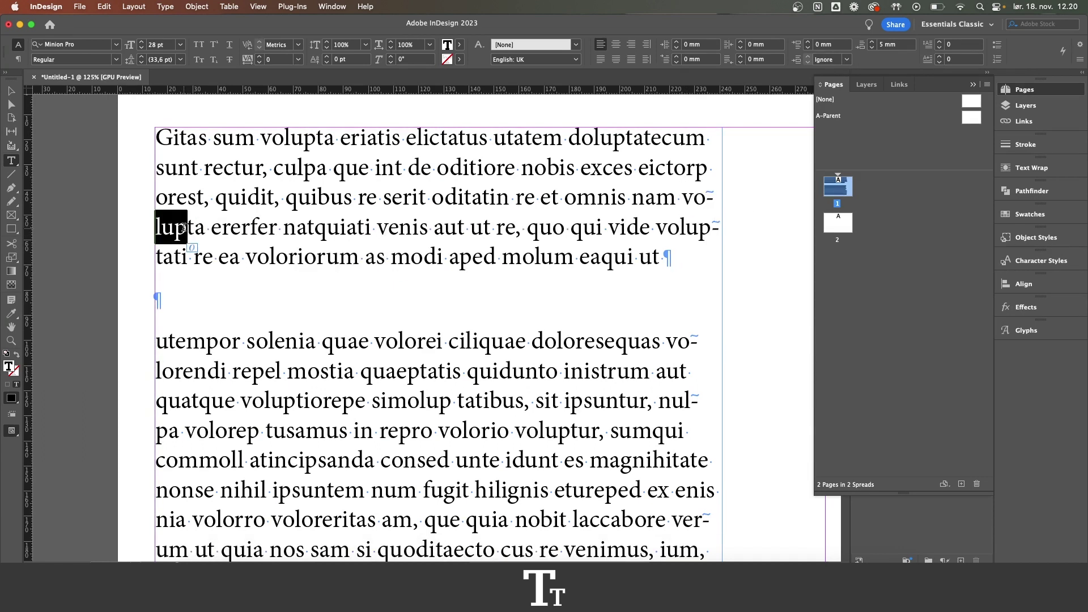
pyautogui.press('Left')
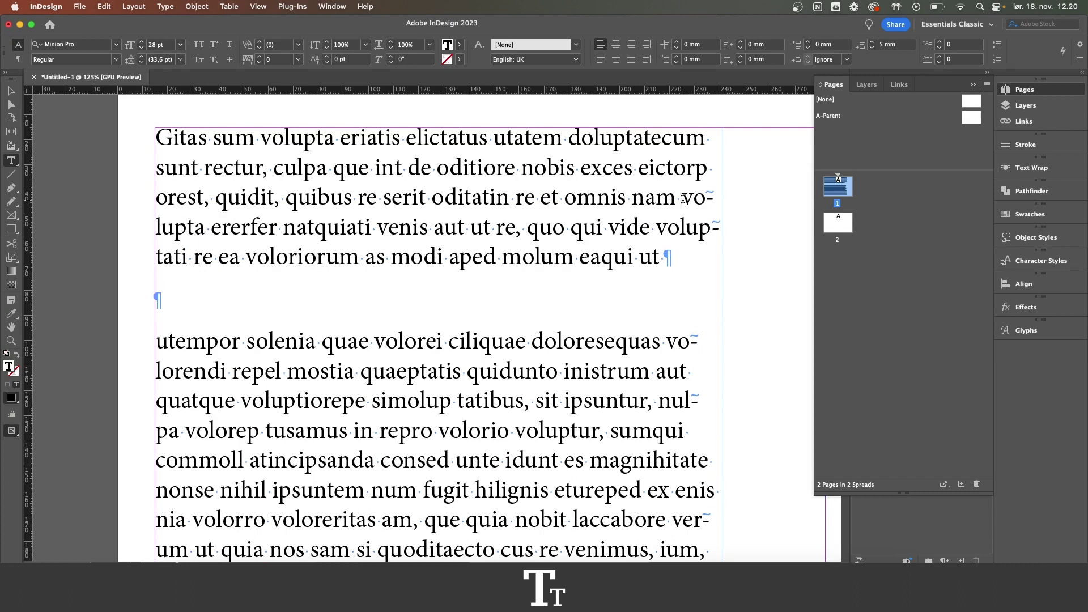
pyautogui.press('Return')
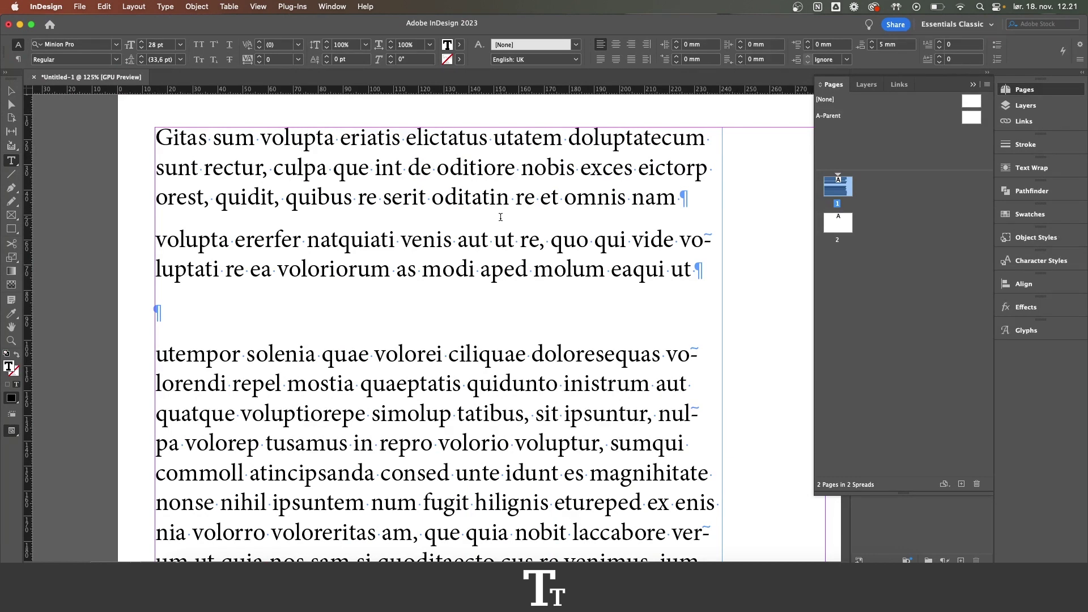
pyautogui.press('BackSpace')
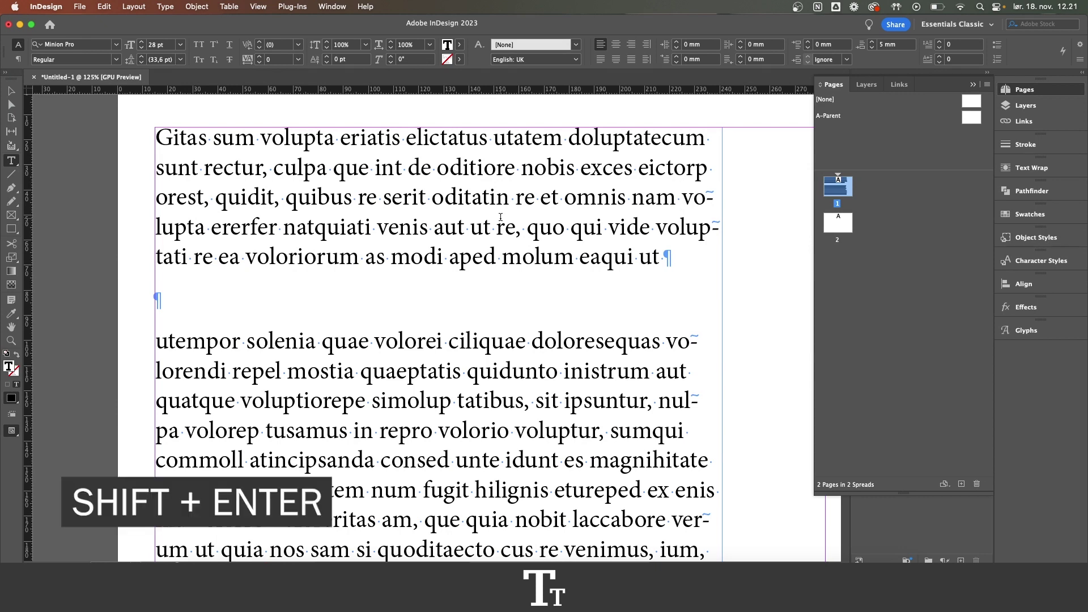
# Insert a forced line break after 'nam' so 'volupta' begins the next line.
pyautogui.hotkey('shift', 'Return')
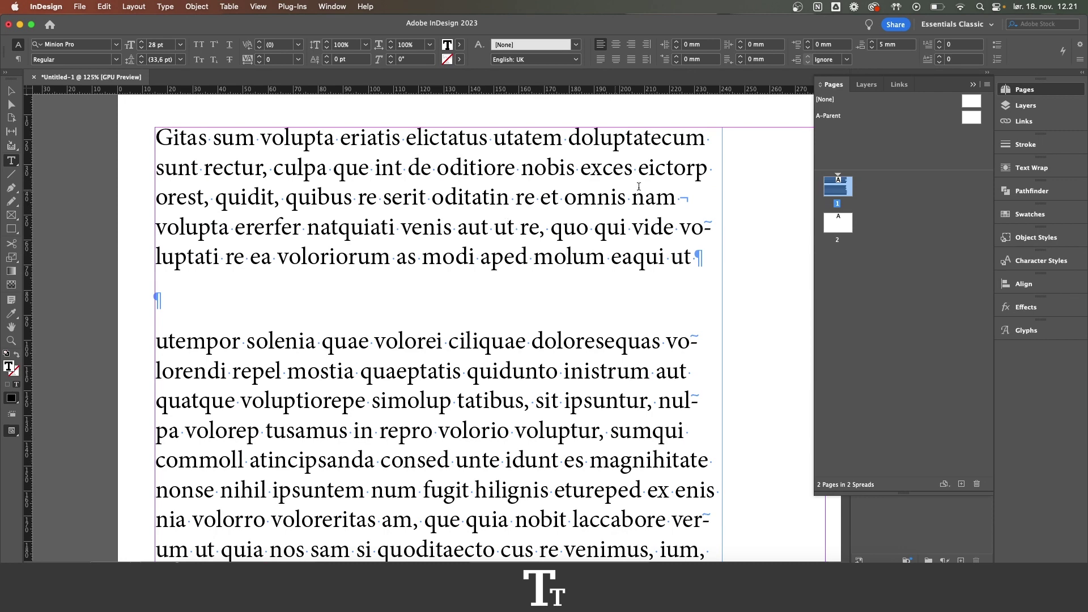
pyautogui.scroll(1, 694, 195)
pyautogui.scroll(1, 694, 196)
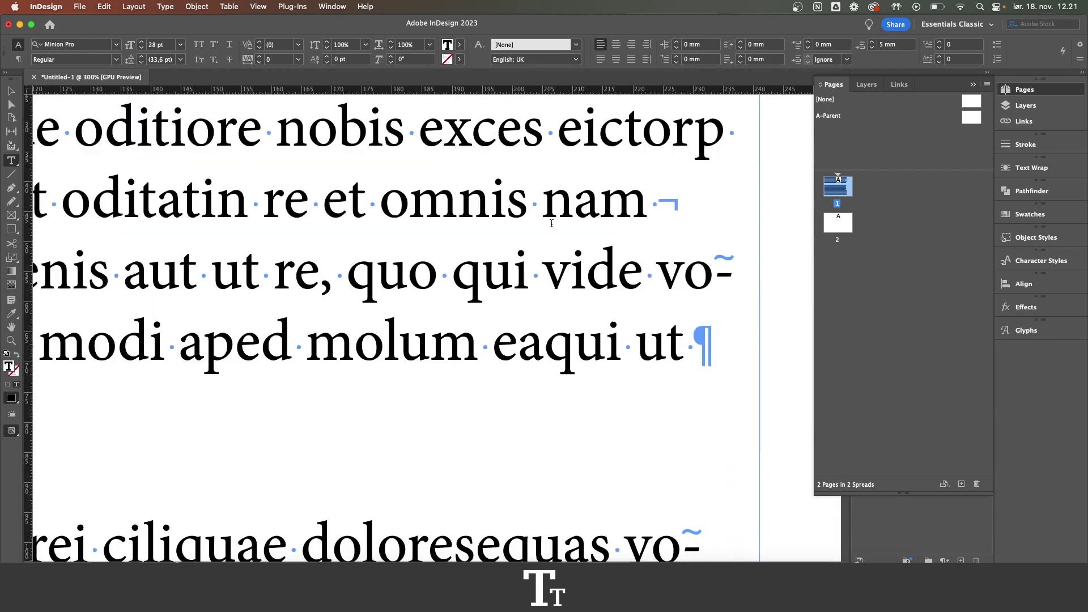
pyautogui.click(12, 430)
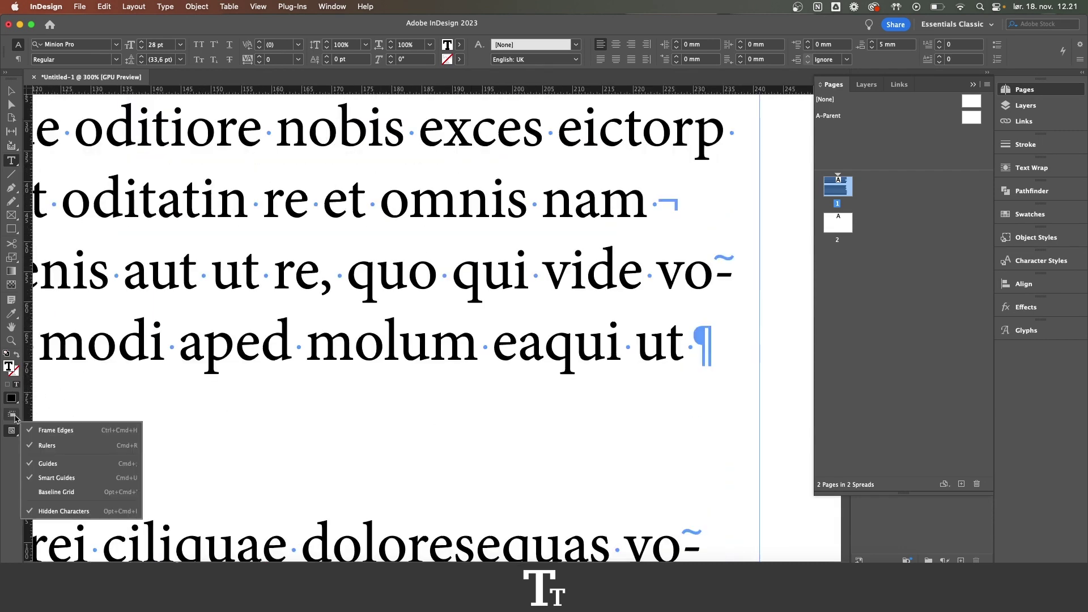
pyautogui.click(10, 448)
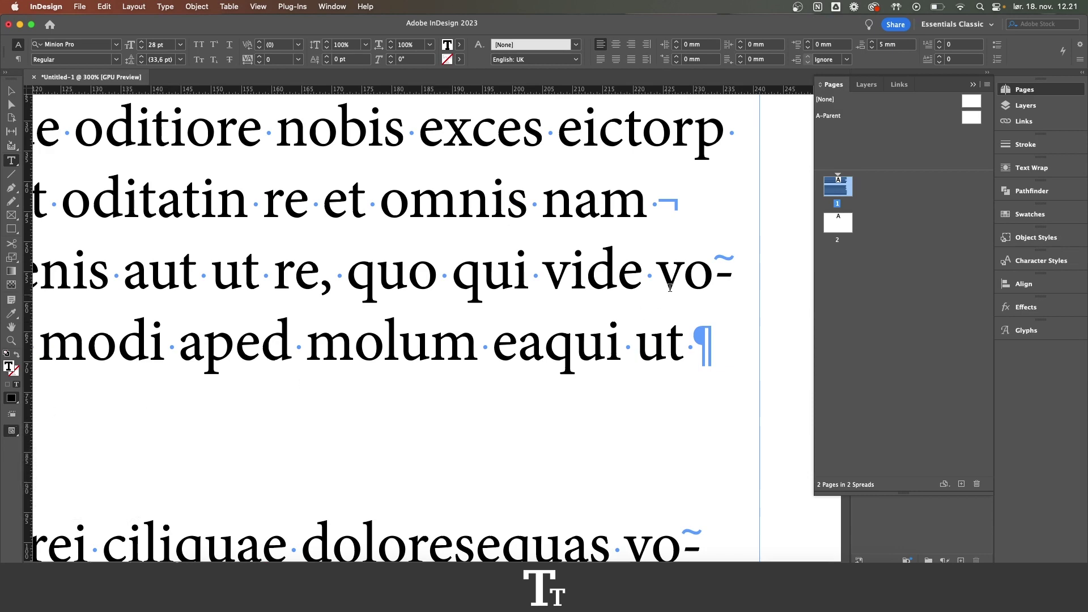
pyautogui.doubleClick(672, 200)
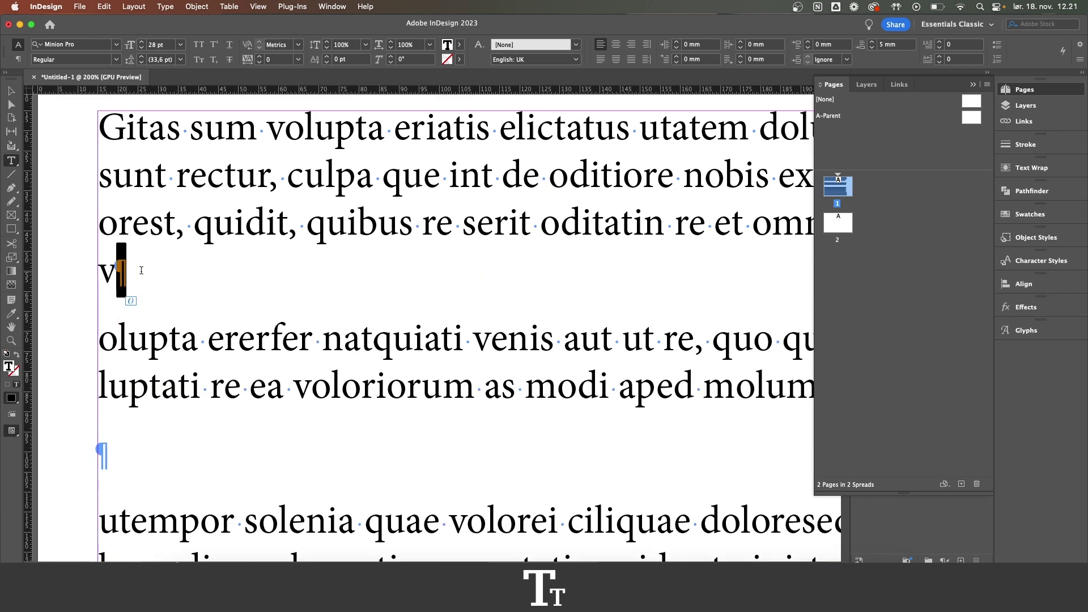
pyautogui.press('BackSpace')
pyautogui.press('super+minus')
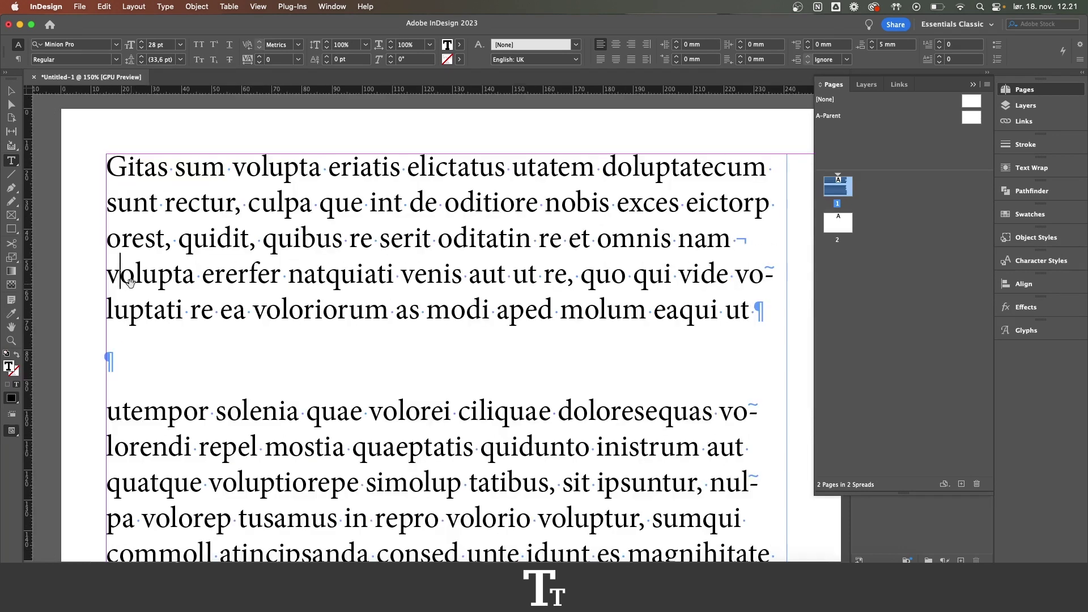
pyautogui.doubleClick(746, 239)
# Restore the soft break after 'nam', add one before 'voluptati' after 'vide', and select the frame.
pyautogui.hotkey('shift', 'Return')
pyautogui.click(737, 274)
pyautogui.hotkey('shift', 'Return')
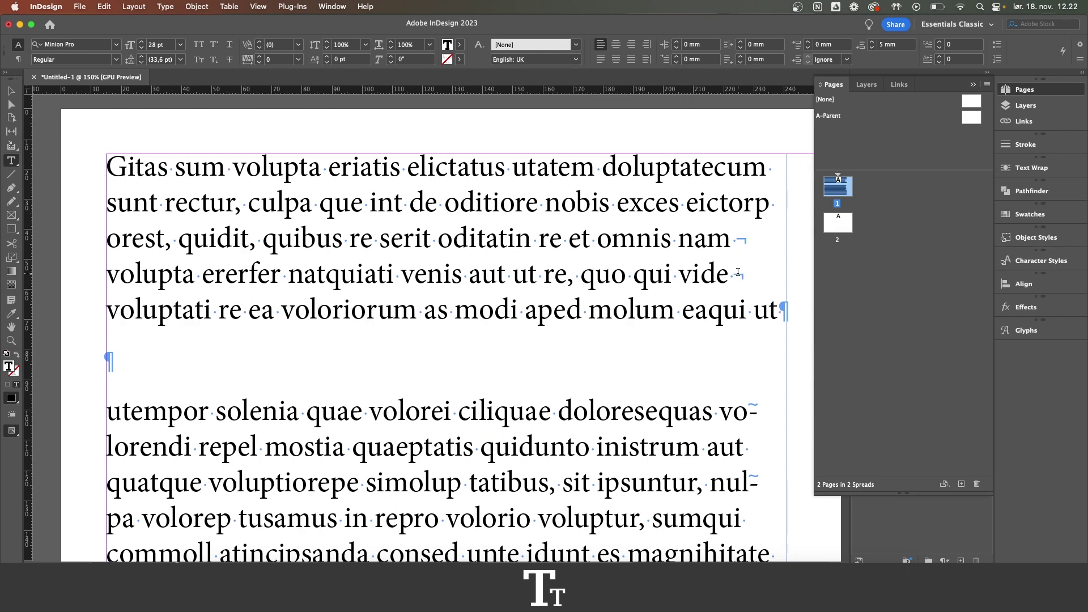
pyautogui.click(11, 92)
pyautogui.click(545, 111)
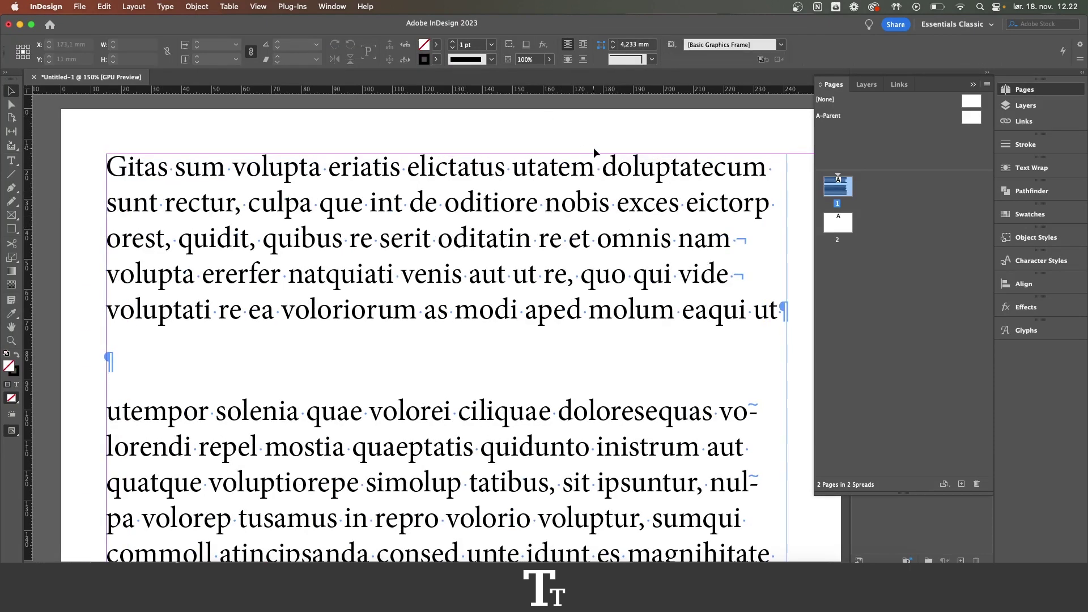